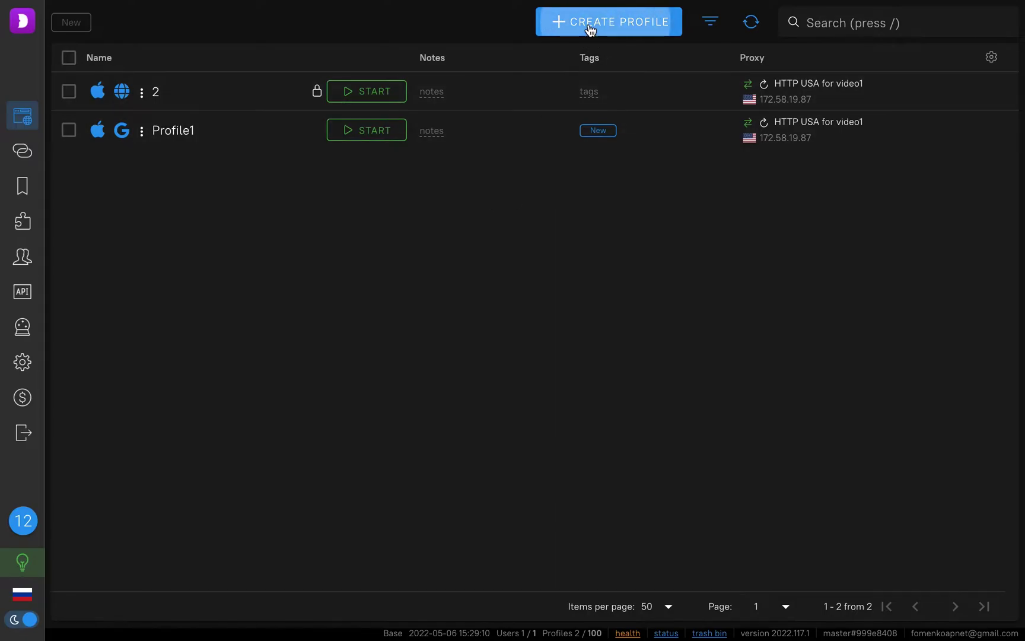
- Create a new profile named '3 fb acc' and set its platform to macOS
left_click(590, 25)
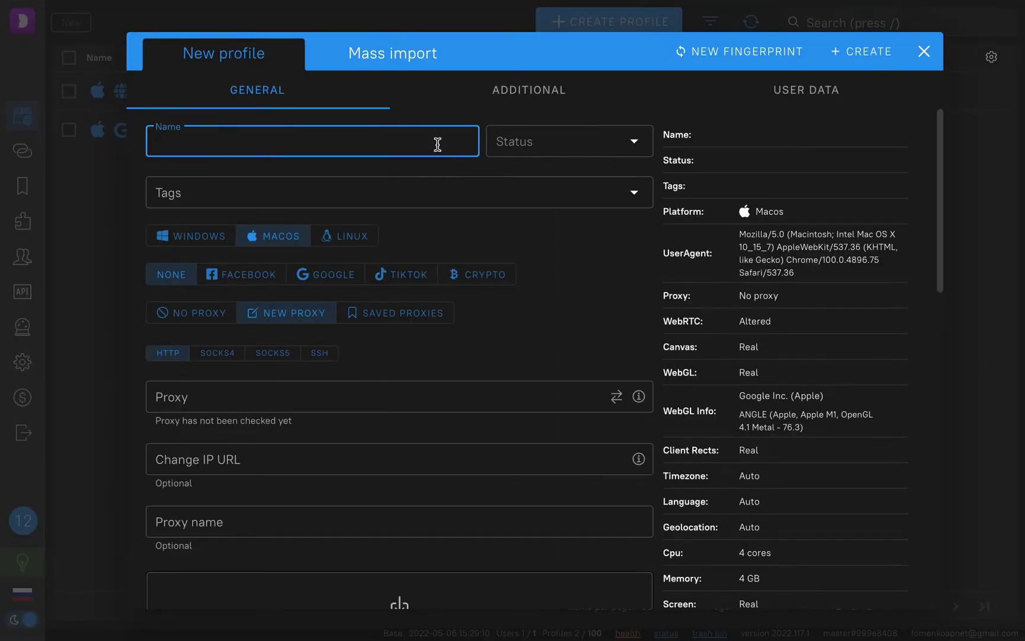
type("3 fb acc")
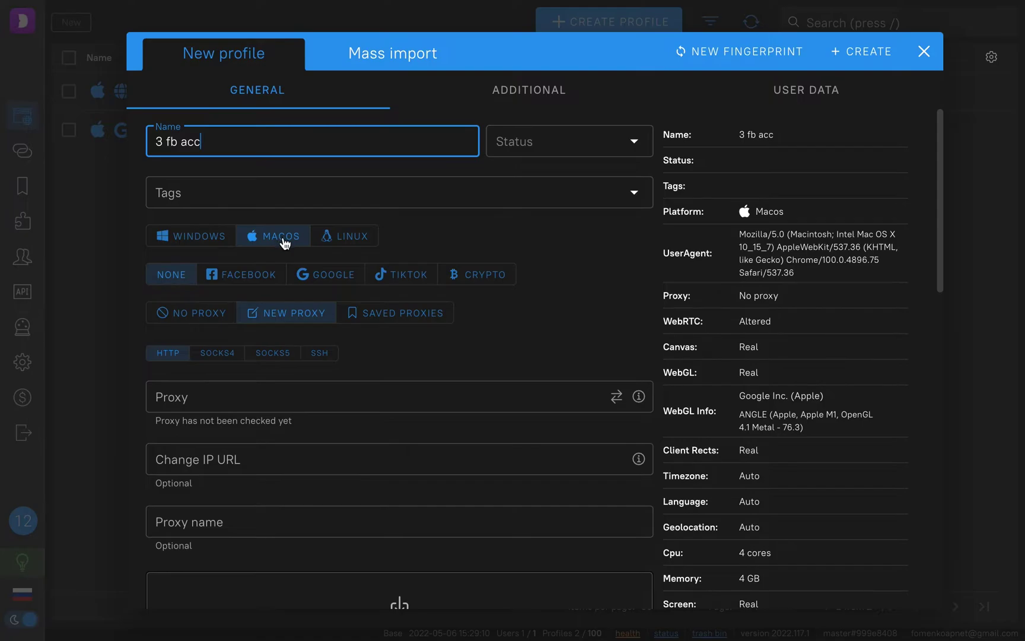
left_click(230, 239)
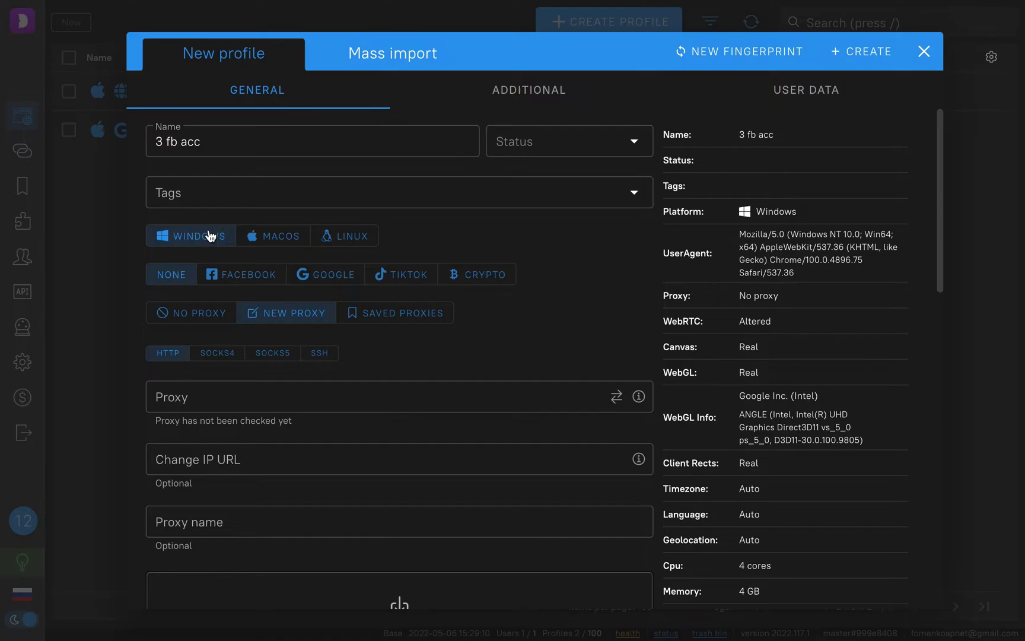
left_click(270, 238)
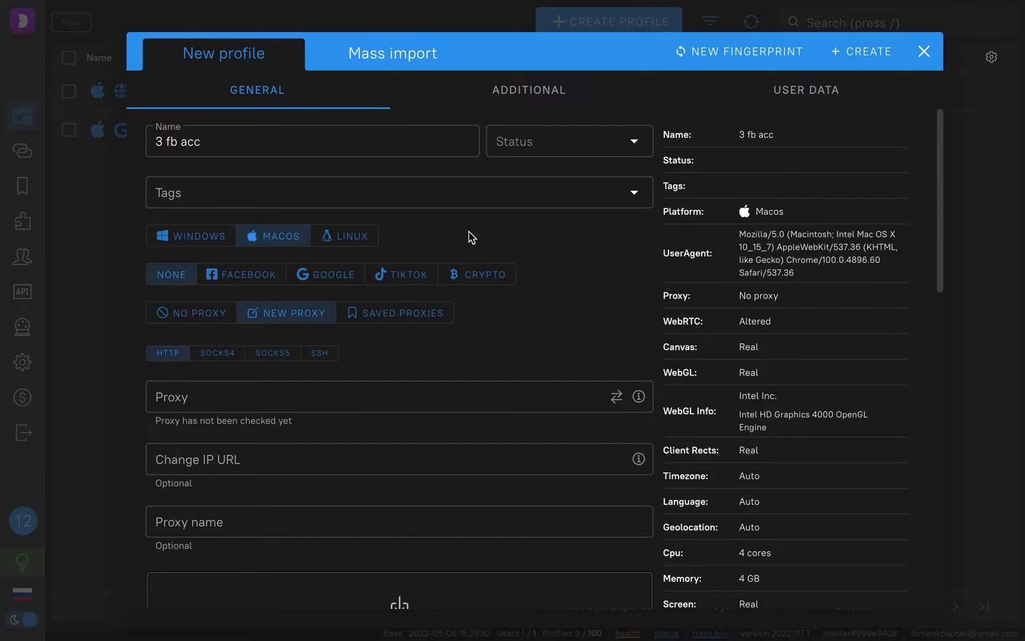
- Scroll through the profile's additional fingerprint settings and back up
scroll(453, 318, "down", 15)
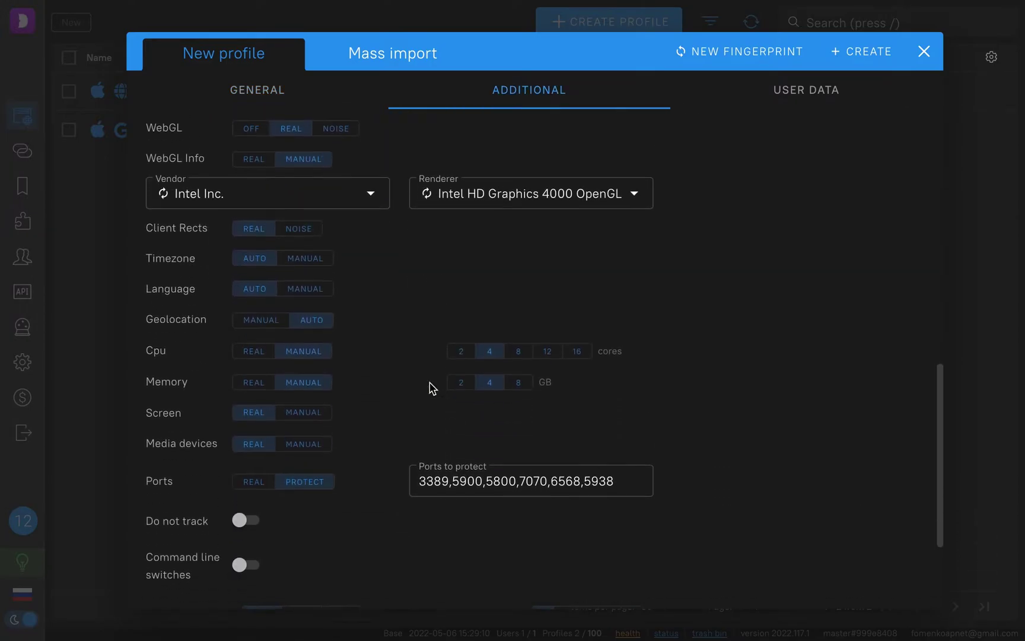
scroll(191, 344, "down", 3)
scroll(192, 343, "up", 6)
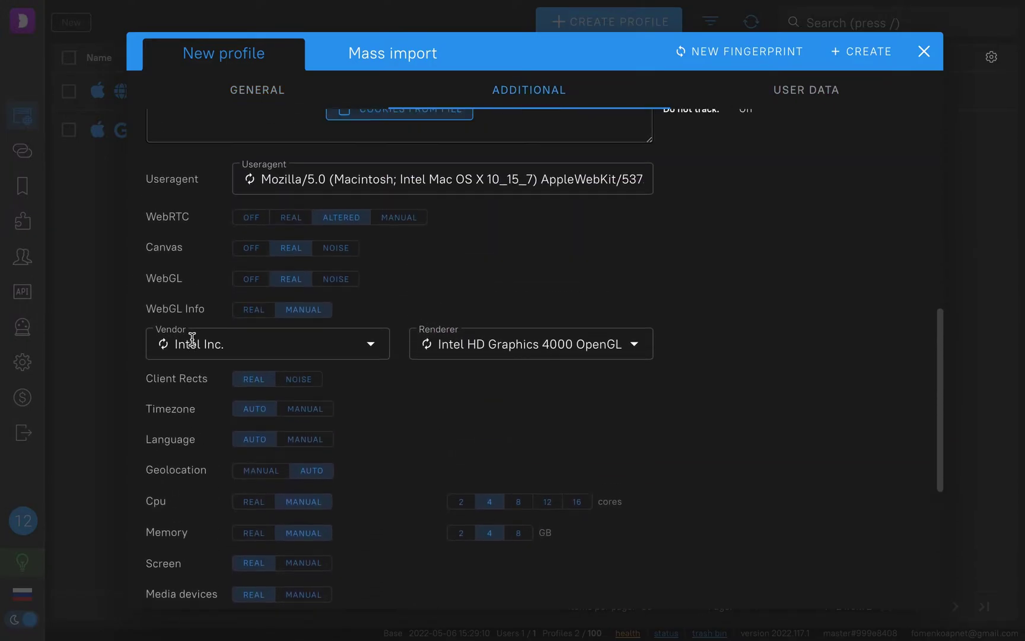
scroll(200, 340, "up", 5)
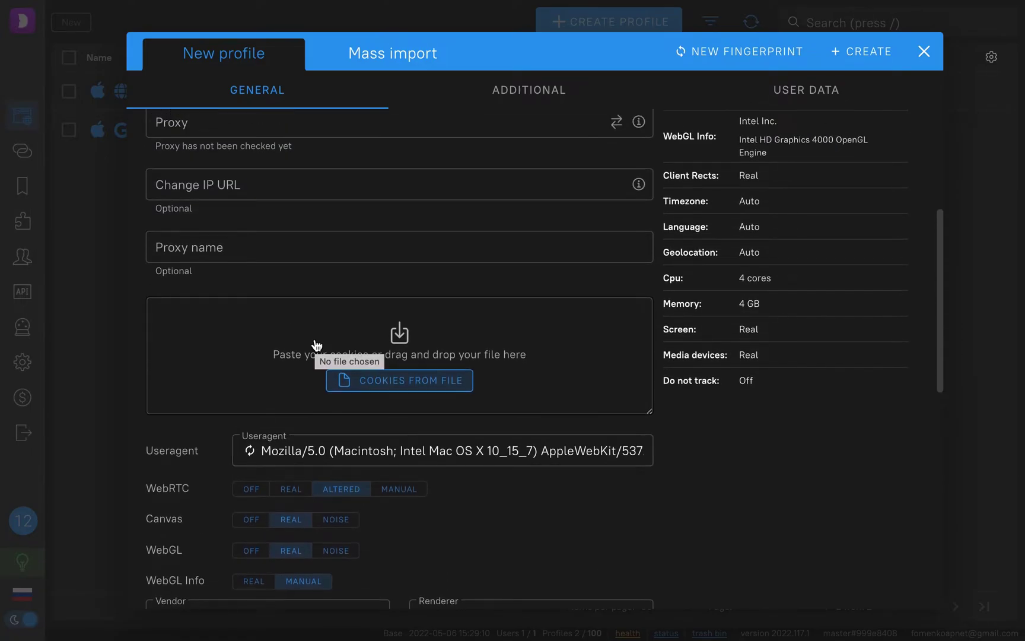
- Replace the proxy placeholder with the iProxy HTTP proxy and confirm it connects as a Los Angeles IP
scroll(316, 345, "up", 4)
left_click(150, 324)
type("IP:PORT:LOGIN:PASSWORD")
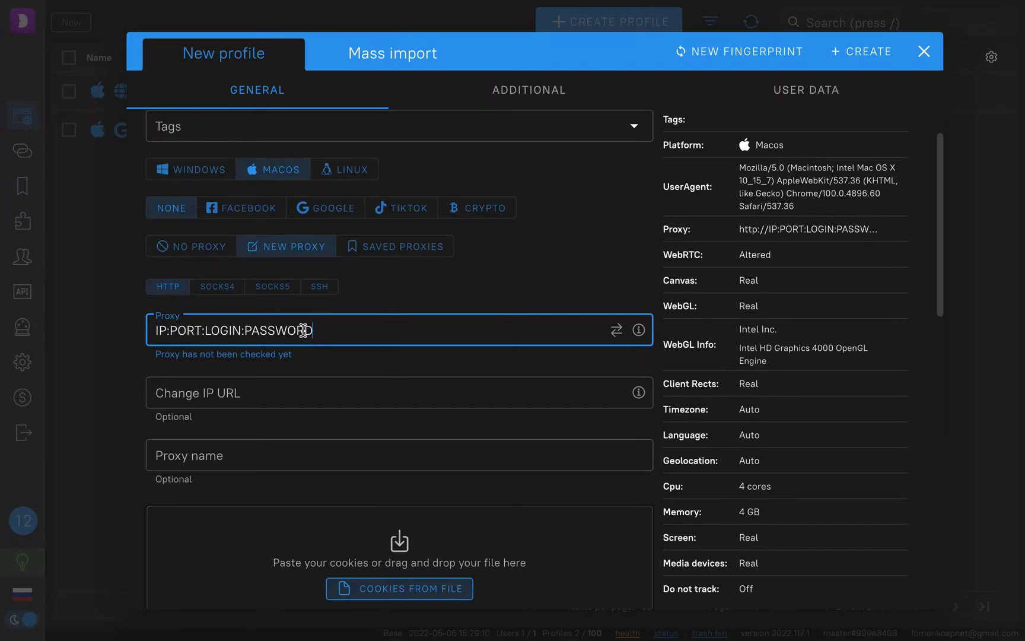
key("ctrl+a")
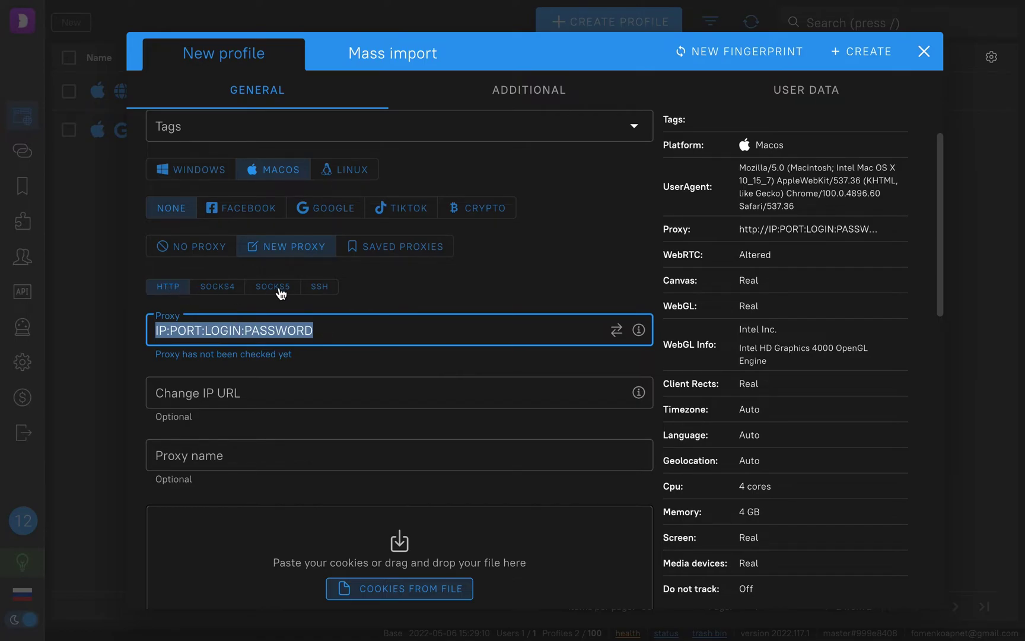
key("ctrl+v")
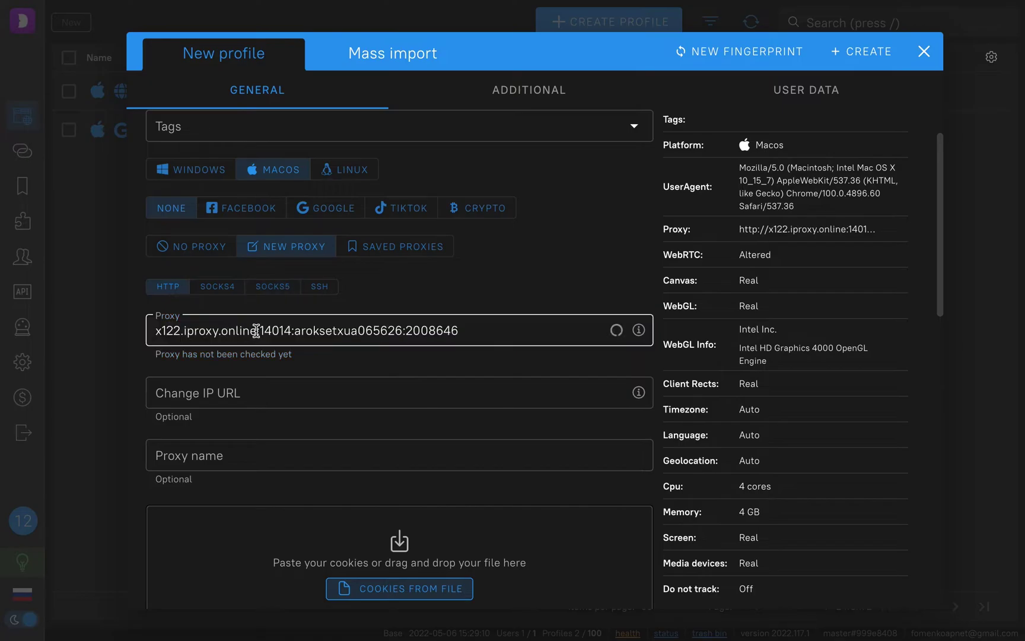
double_click(256, 330)
double_click(279, 330)
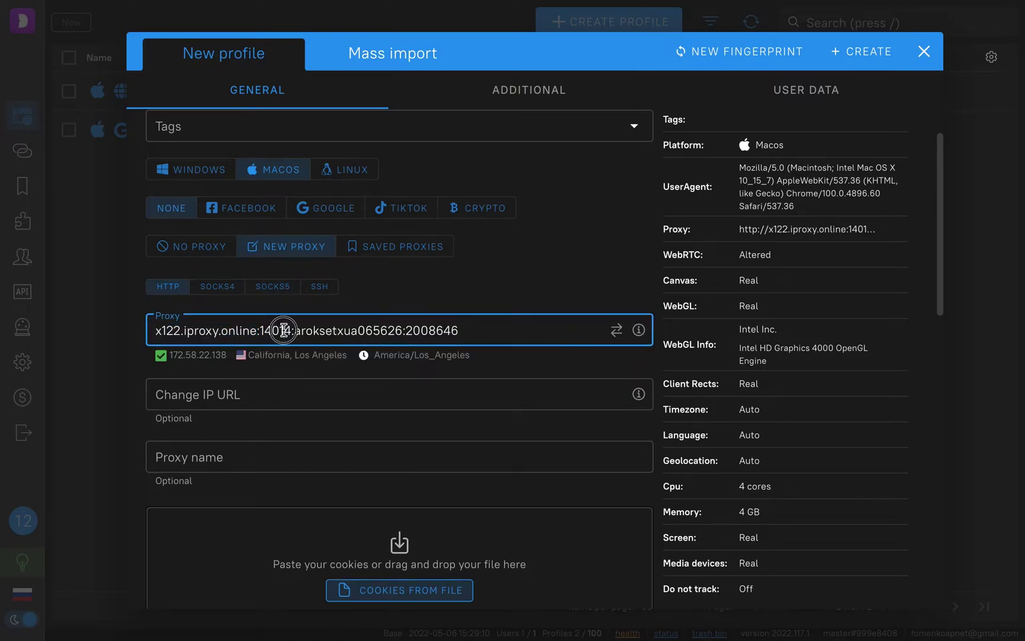
double_click(333, 331)
double_click(435, 329)
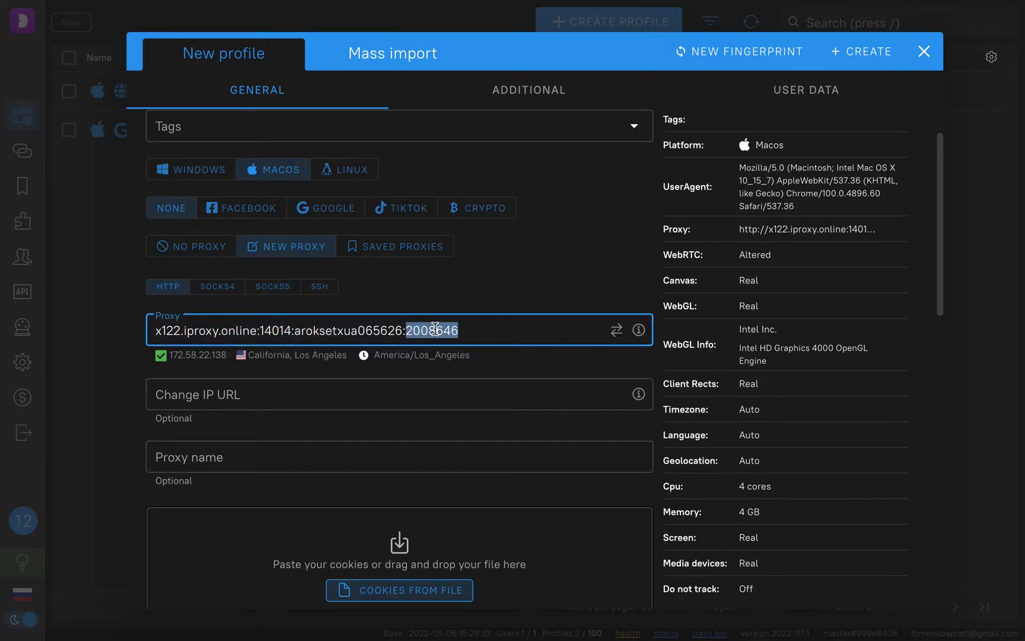
left_click(617, 329)
- Paste the proxy's change-IP link into the Change IP URL field
left_click(215, 388)
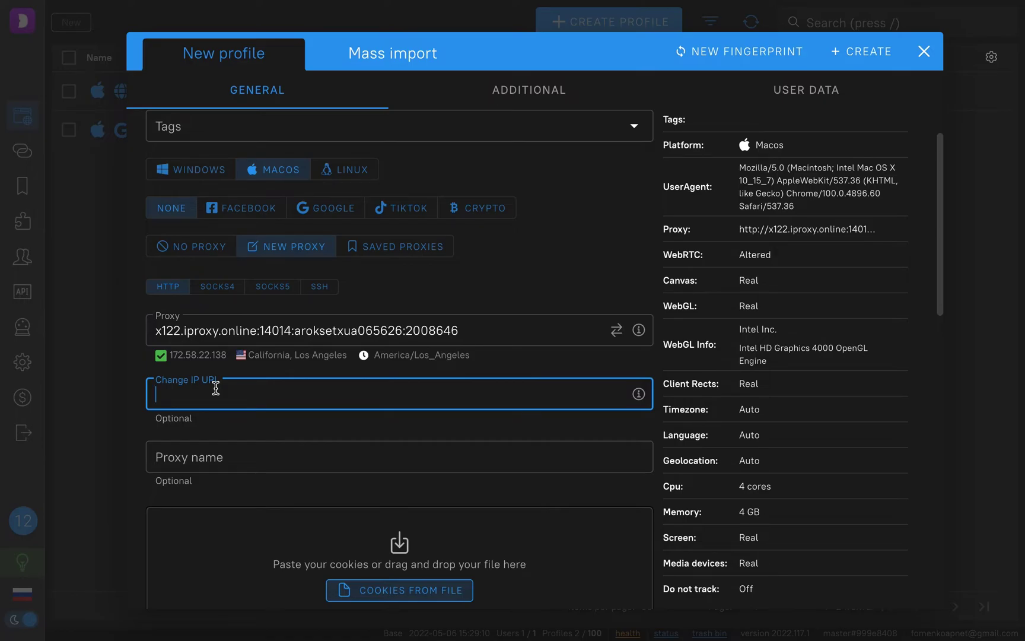
type("https://iproxy.online/api-rt/changeip/lQQla9ugmy/x58HV12FGRC9N")
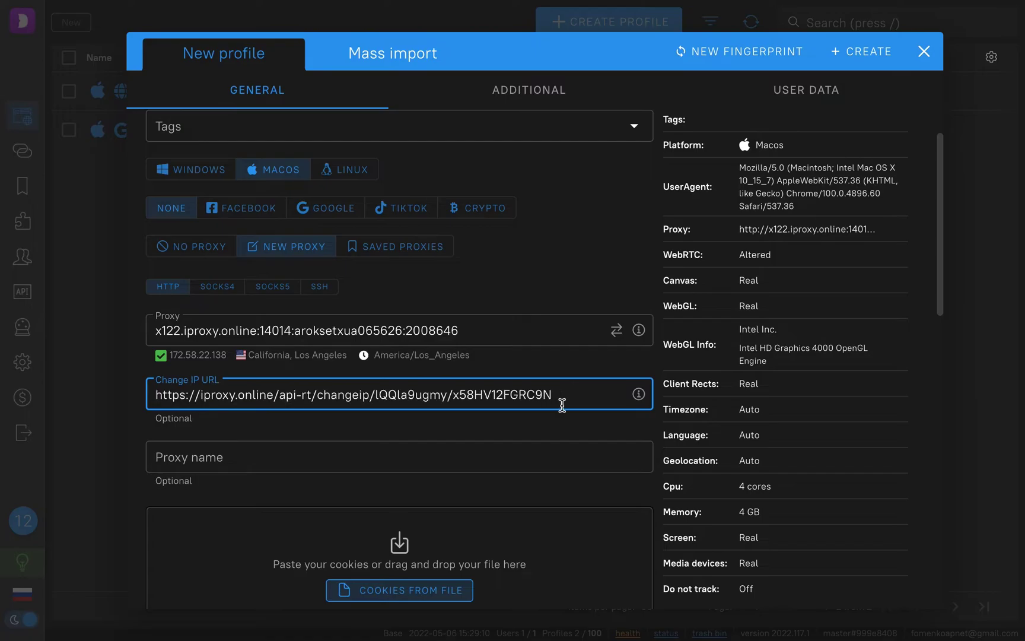
left_click(331, 430)
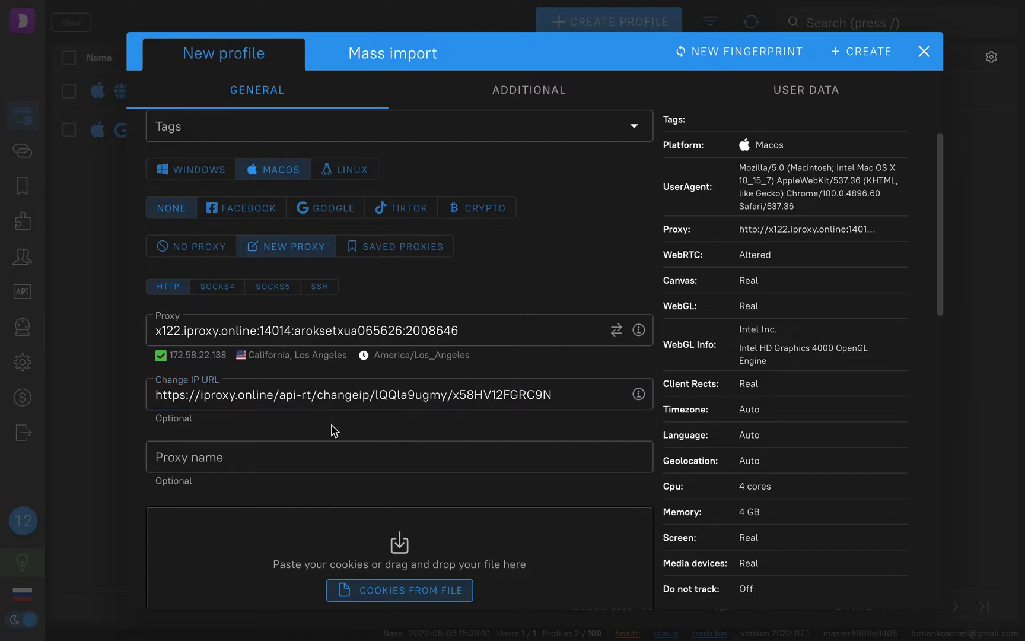
- Save the 3 fb acc profile, recheck its proxy as a US IP, and launch its browser
left_click(858, 57)
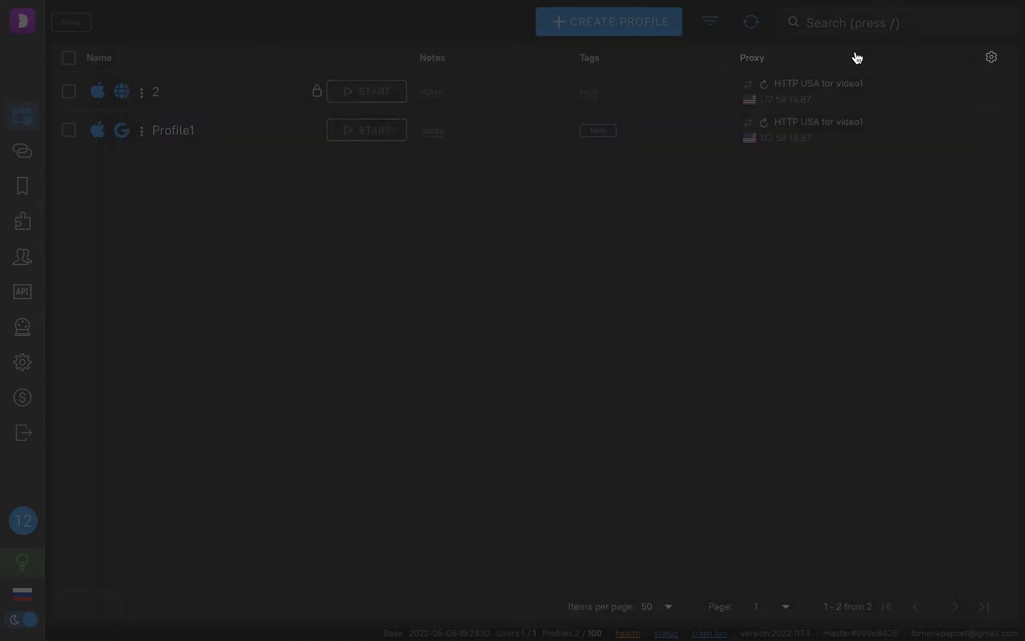
right_click(173, 83)
left_click(188, 87)
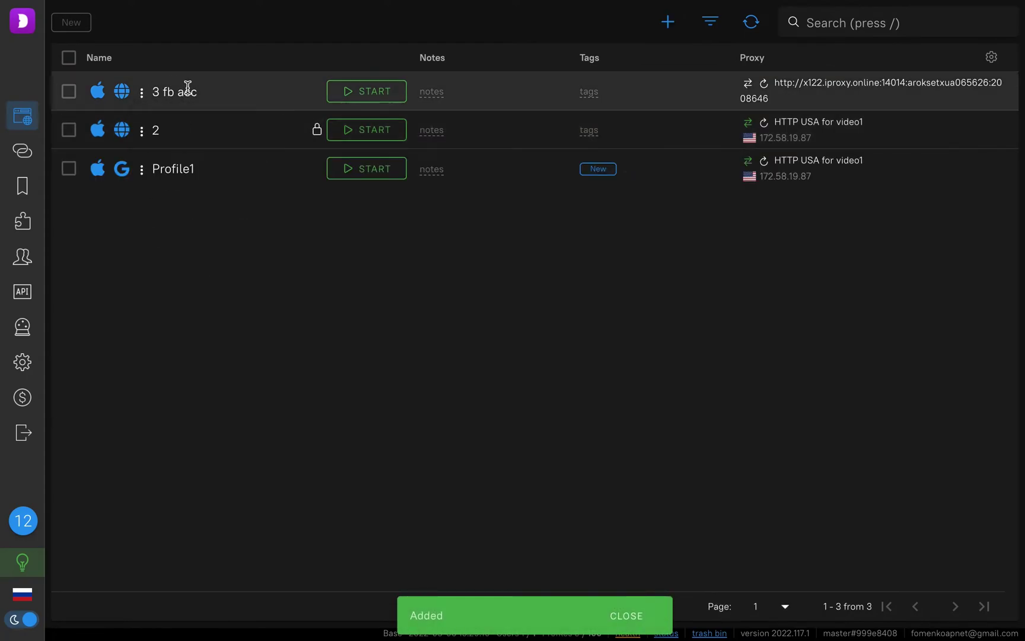
left_click(747, 83)
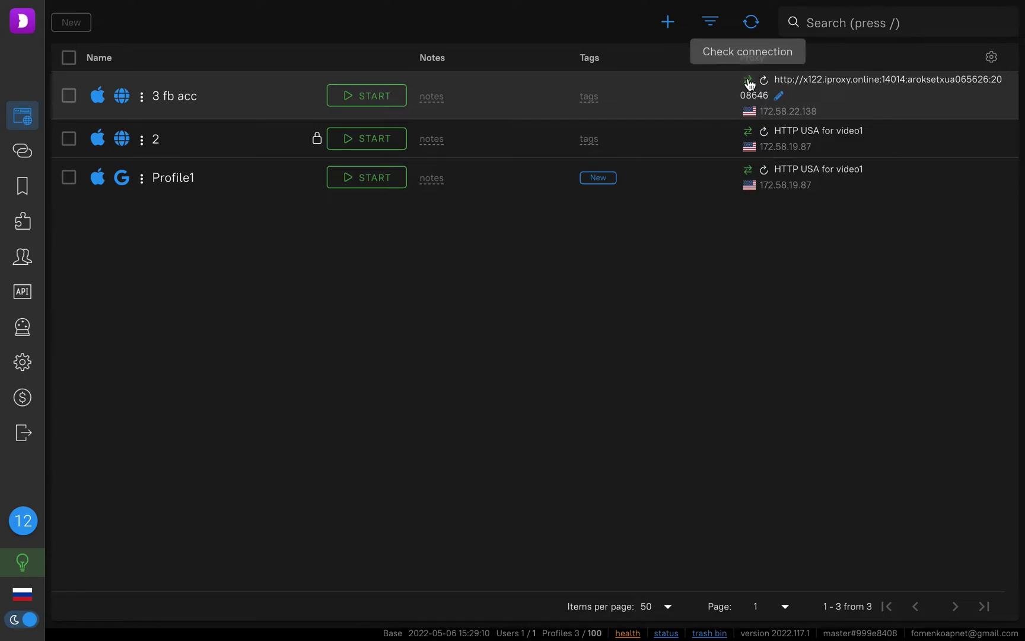
left_click(384, 107)
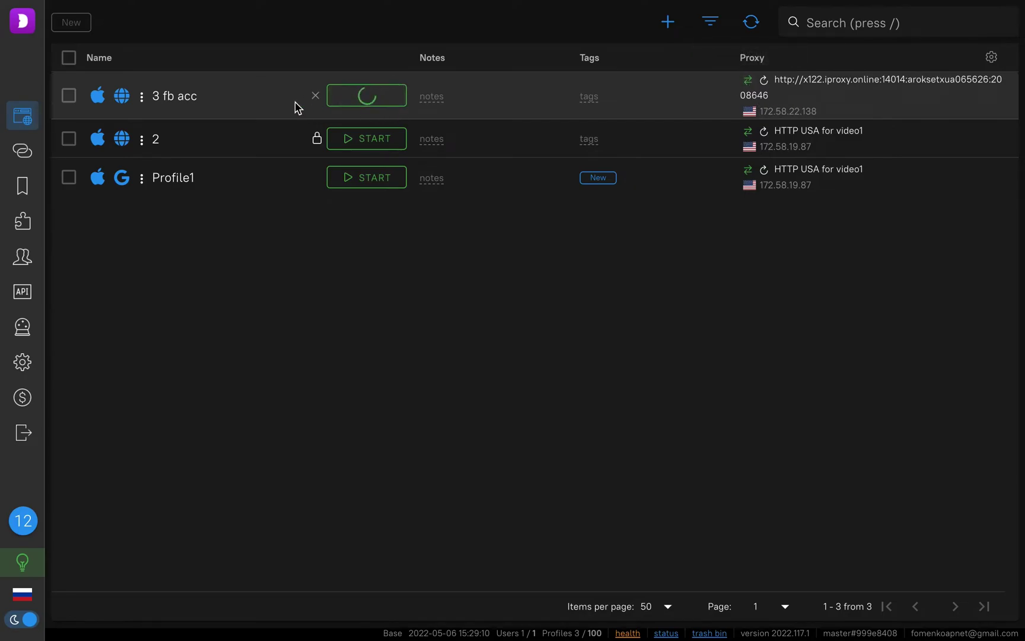
- Load whoer.net, then pixelscan.net in a second tab, and review its consistent fingerprint results
type("who")
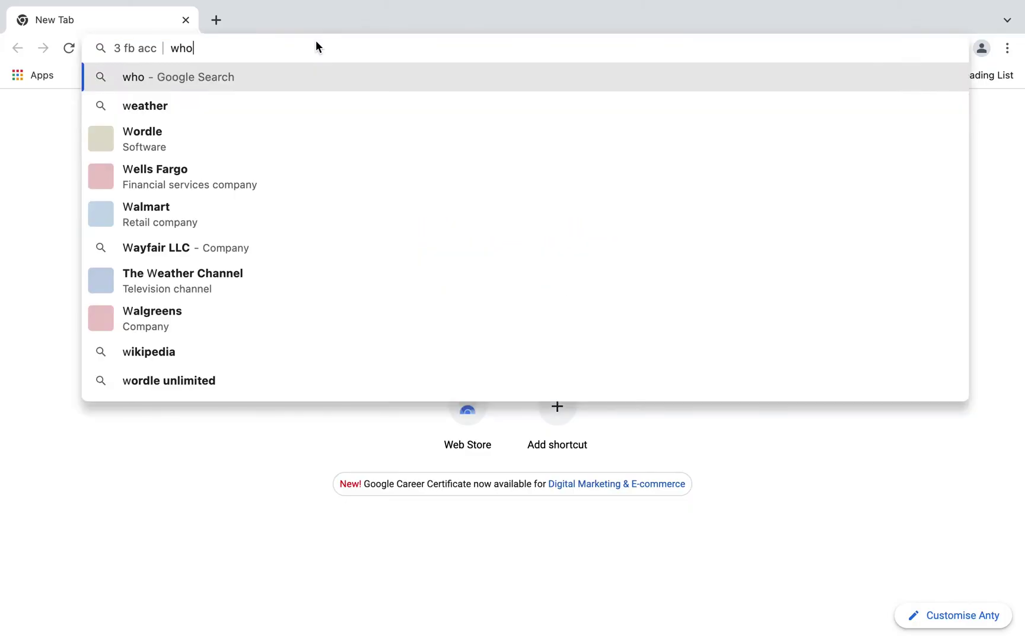
type("er.net")
key("Return")
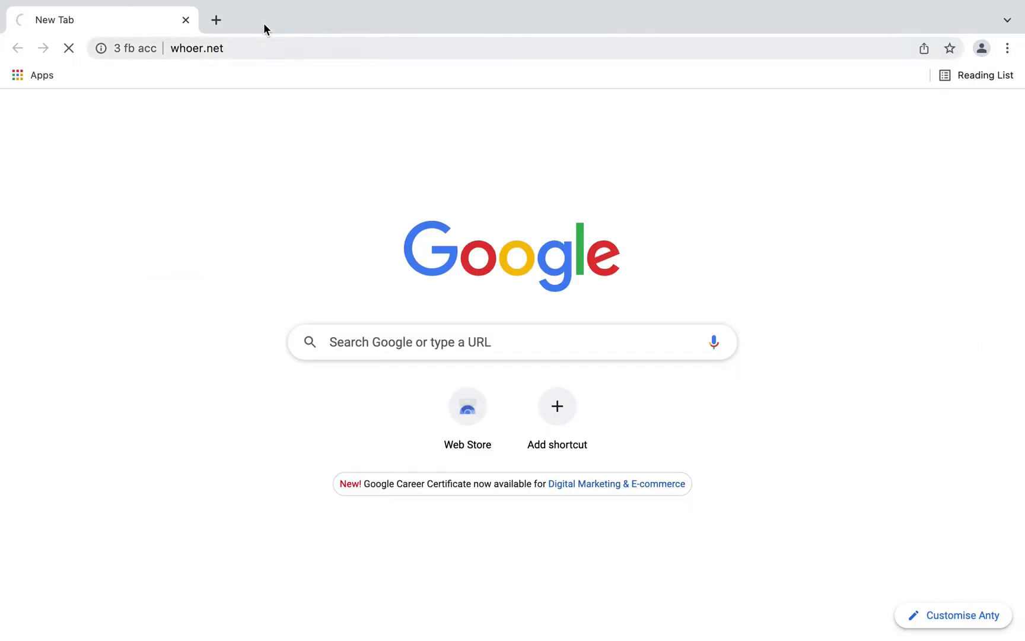
left_click(215, 20)
type("pixelsca")
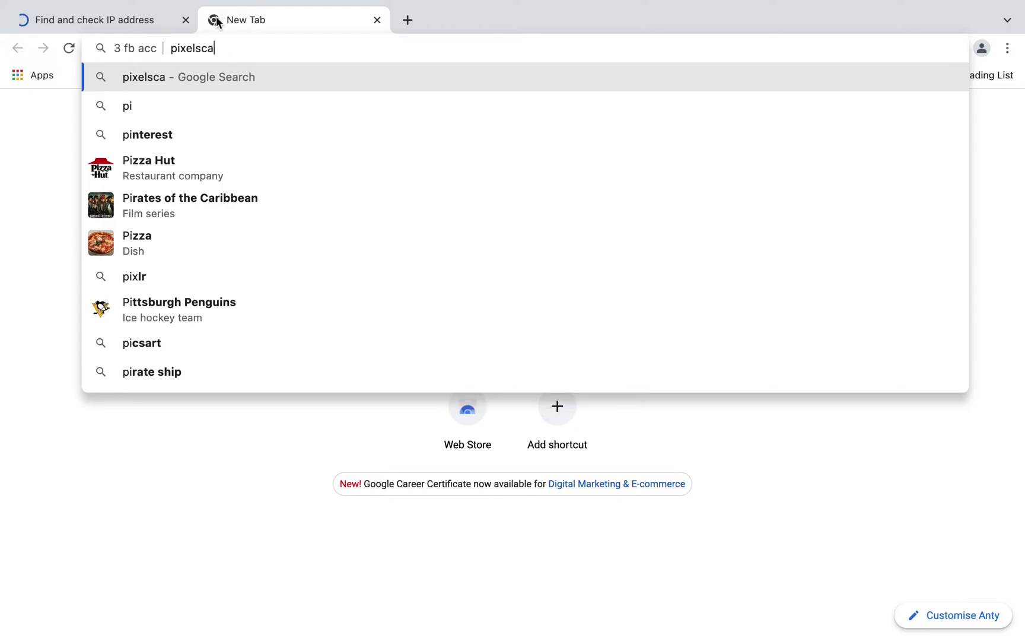
type("n.net")
key("Return")
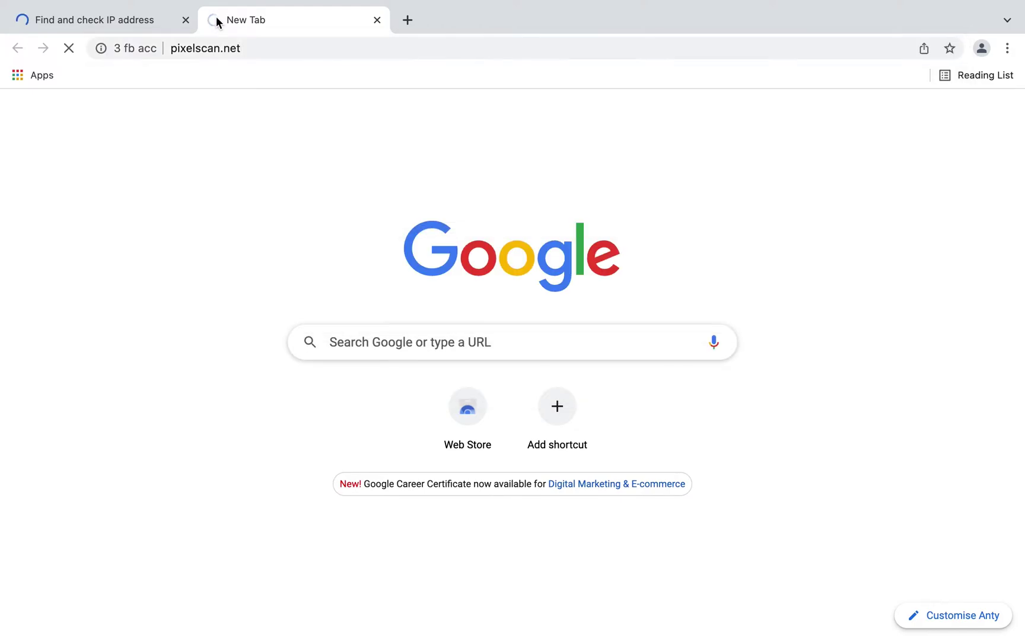
key("ctrl+Tab")
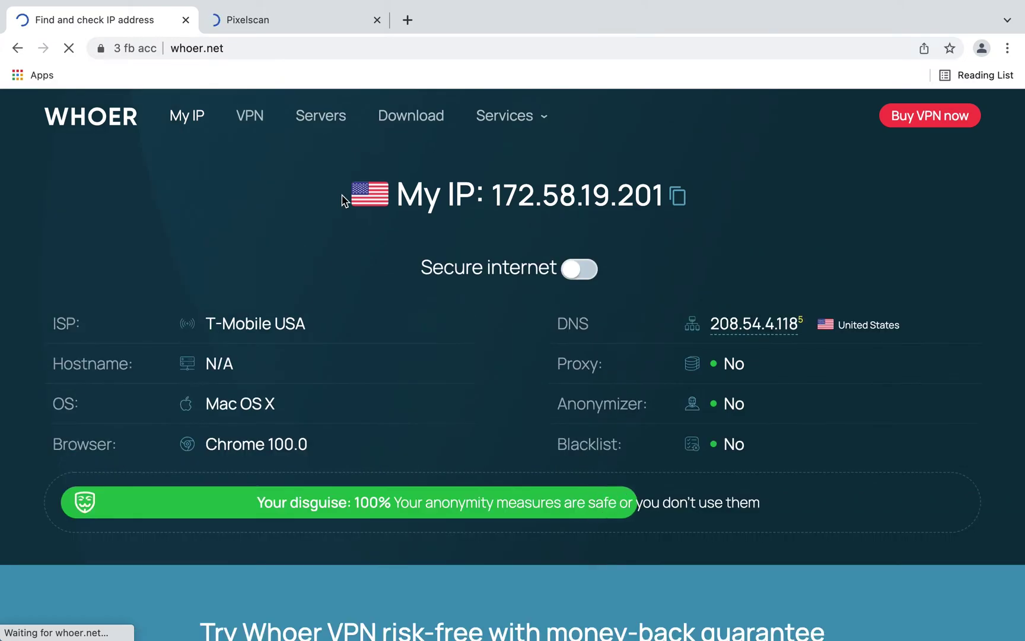
left_click(287, 22)
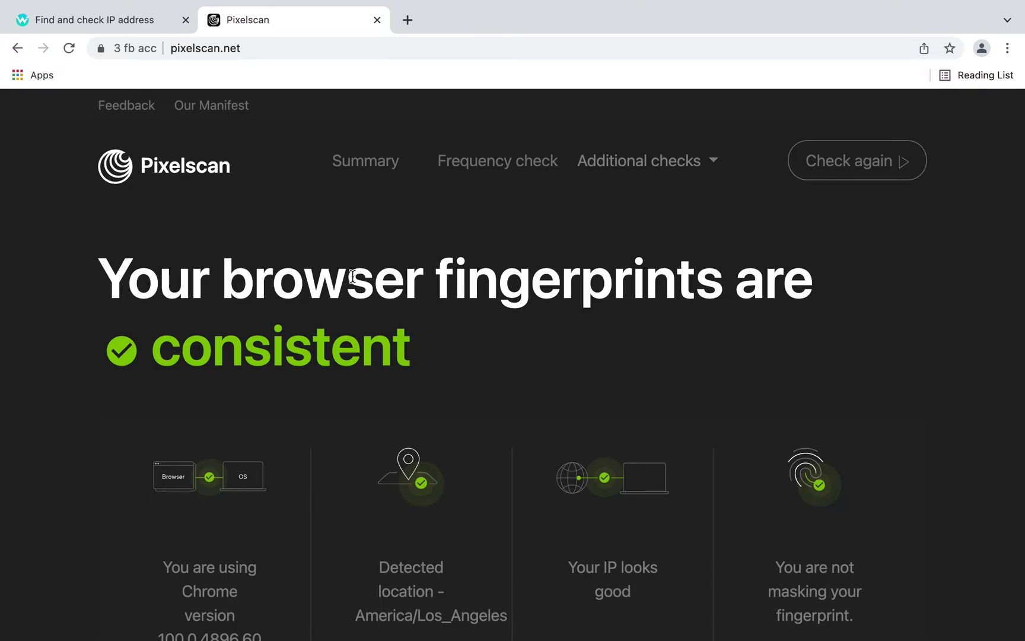
left_click_drag(224, 274, 426, 339)
scroll(427, 341, "down", 2)
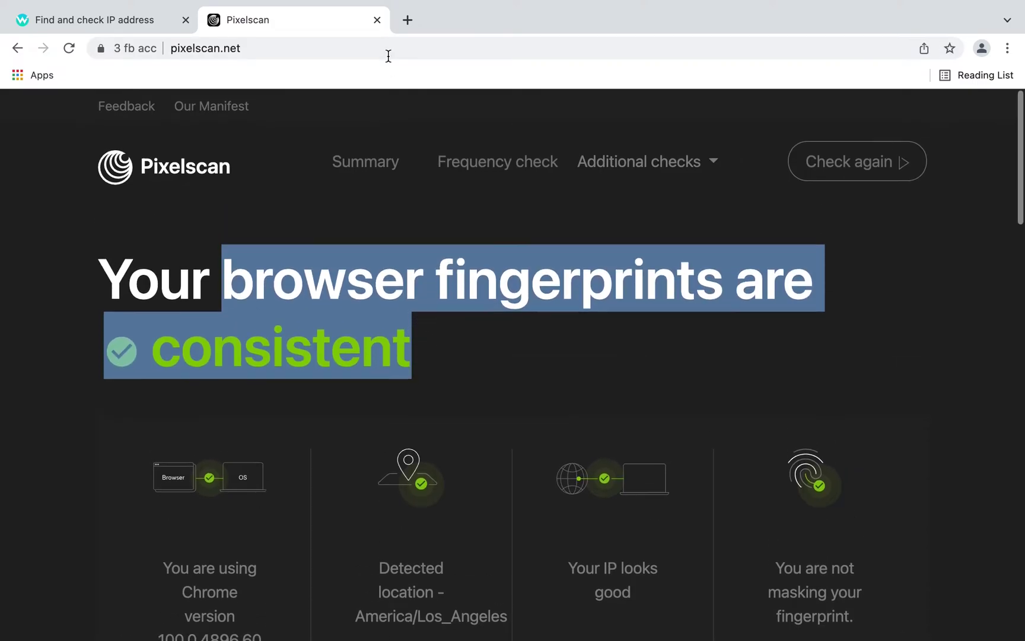
- Load facebook.com in a new tab, then close the 3 fb acc browser window
left_click(407, 21)
type("acebook")
key("Home")
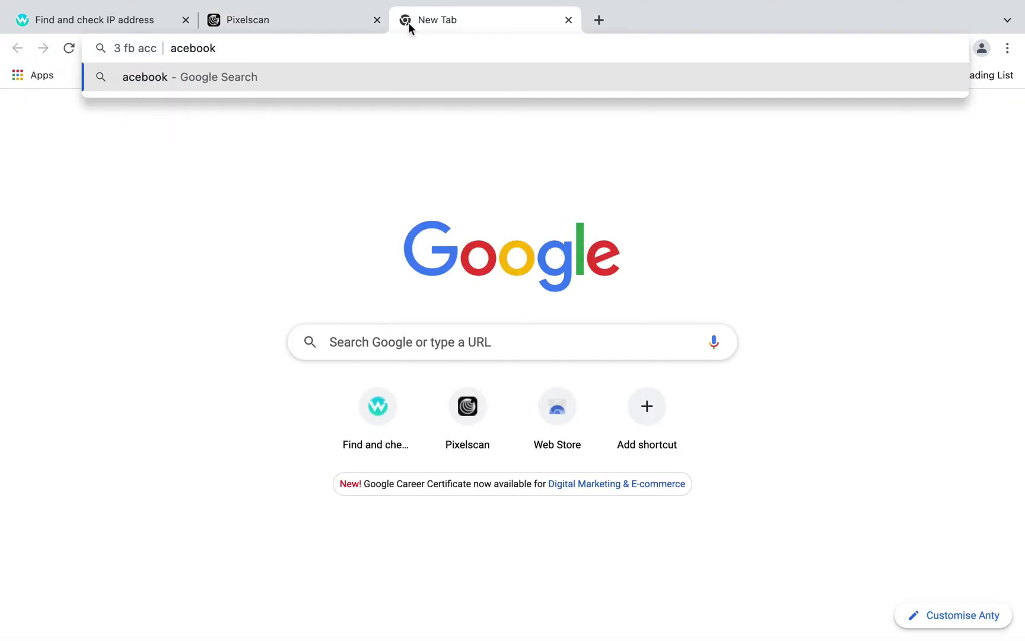
type("f")
key("End")
type(".com")
key("Return")
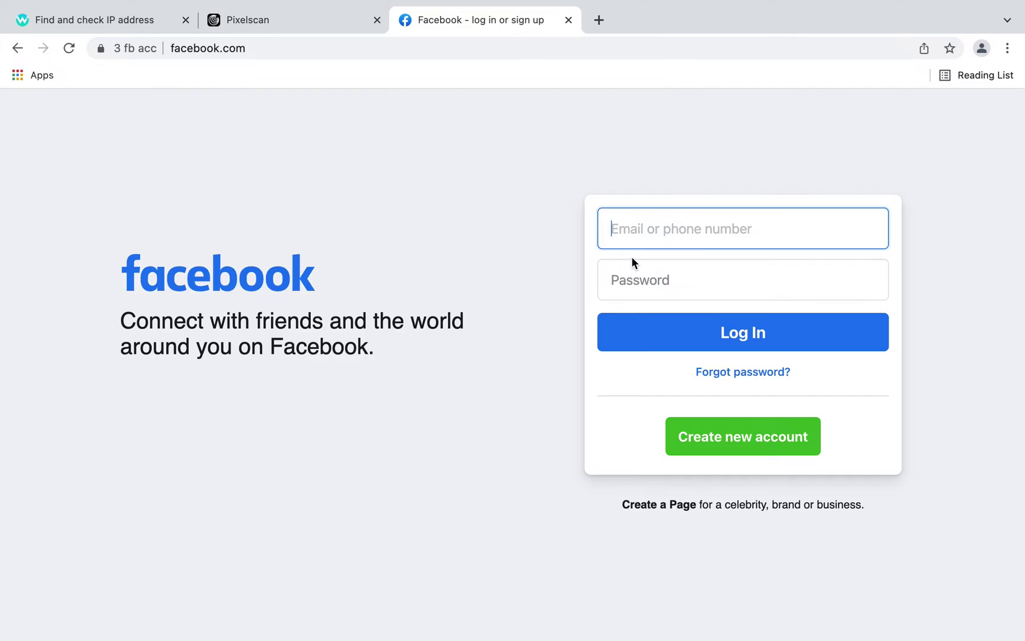
mouse_move(87, 16)
left_click(18, 30)
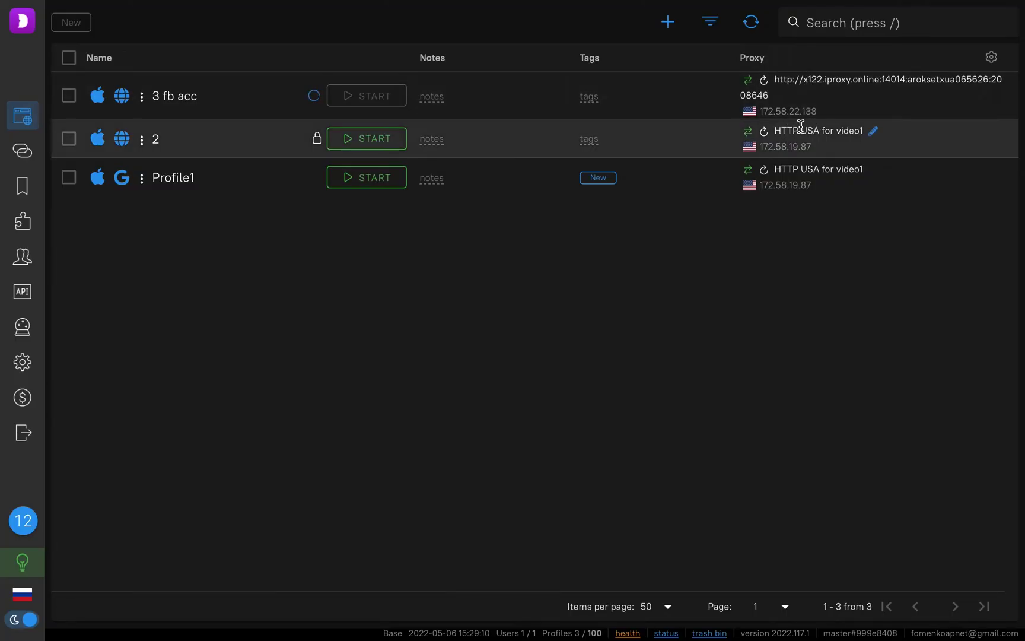
- Rotate profile 2's proxy IP and recheck the current IPs of 3 fb acc and profile 2
left_click(765, 131)
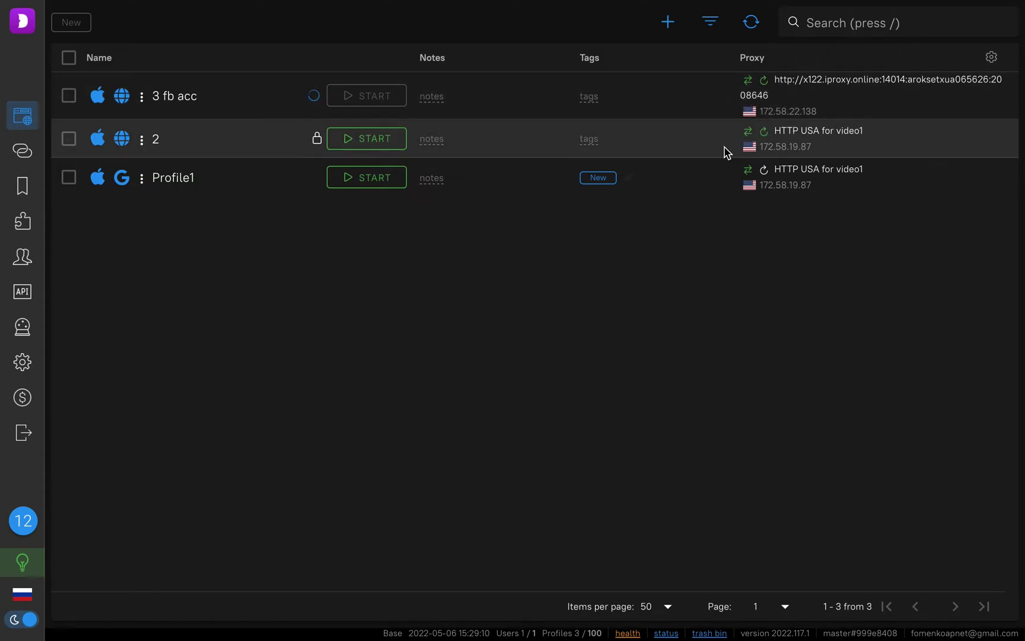
left_click(768, 135)
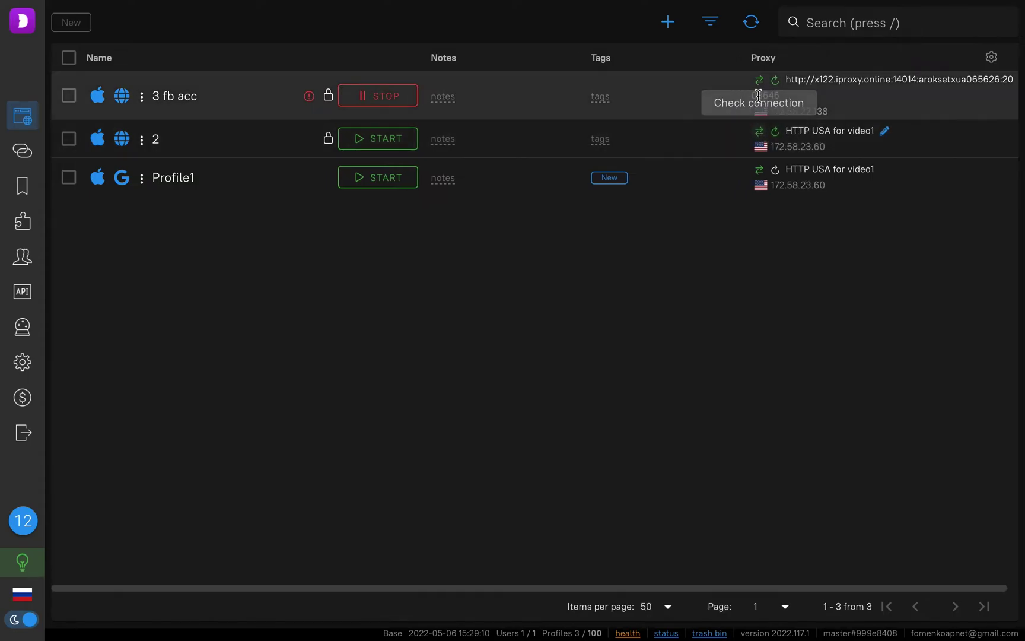
left_click(759, 80)
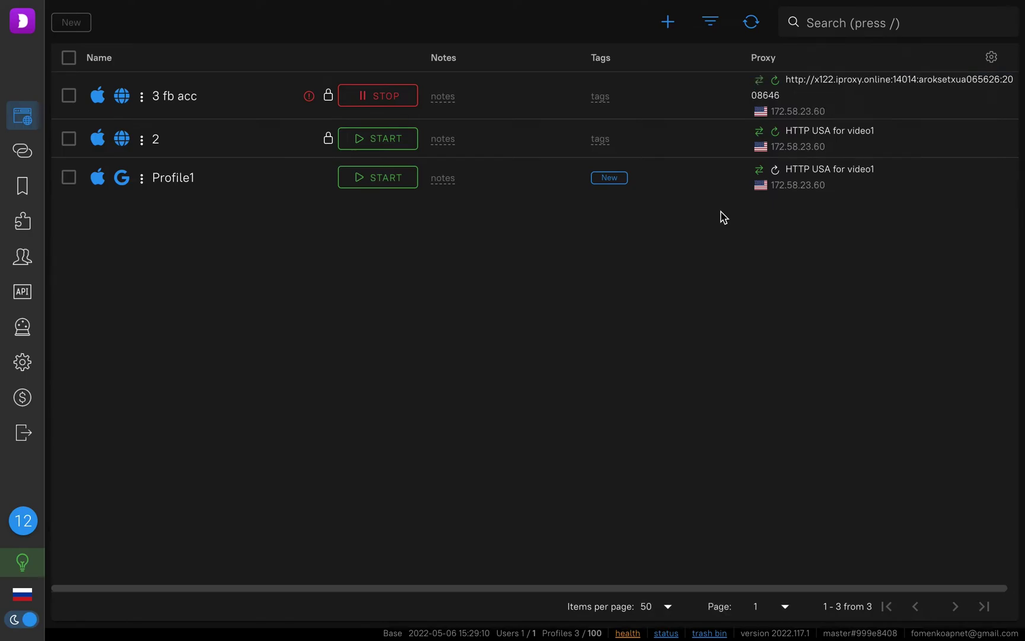
left_click(795, 81)
left_click_drag(795, 81, 899, 133)
left_click_drag(833, 116, 786, 114)
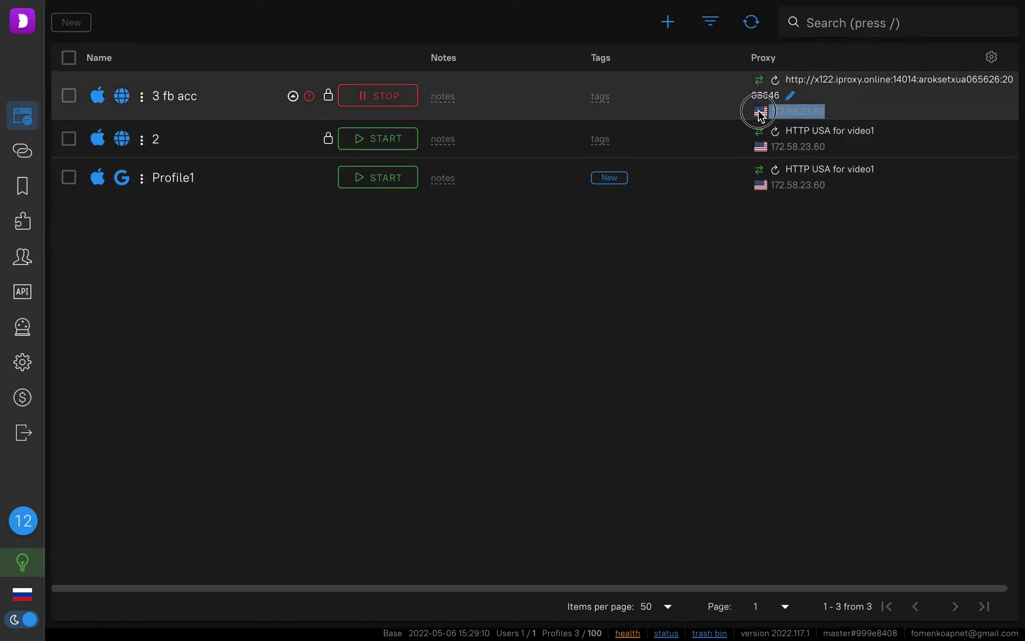
left_click_drag(831, 148, 771, 148)
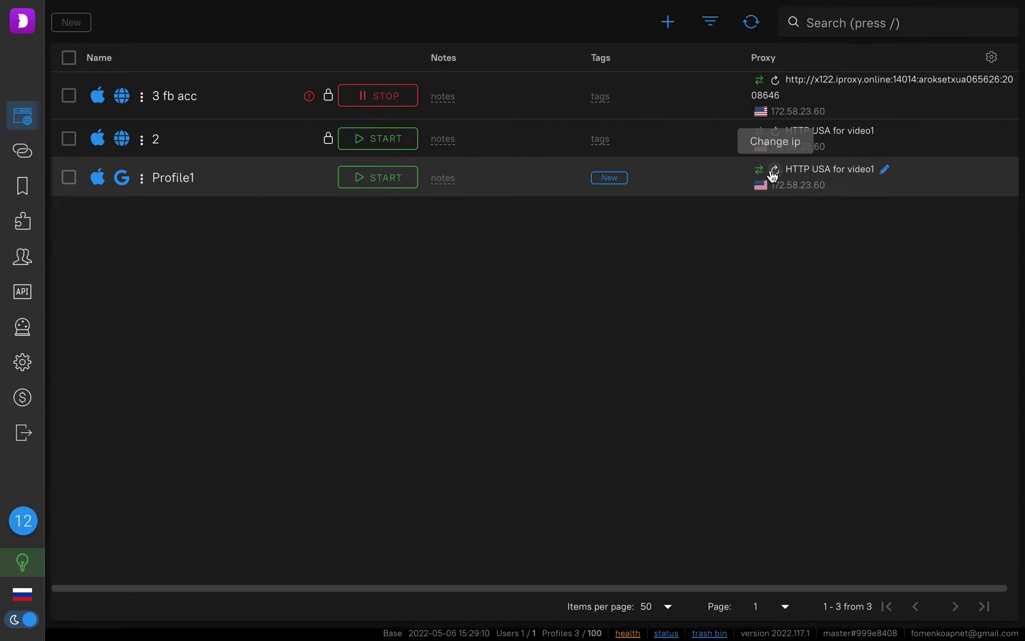
- Rotate Profile1's proxy to IP 172.58.21.159 and launch Profile1's browser
left_click(773, 172)
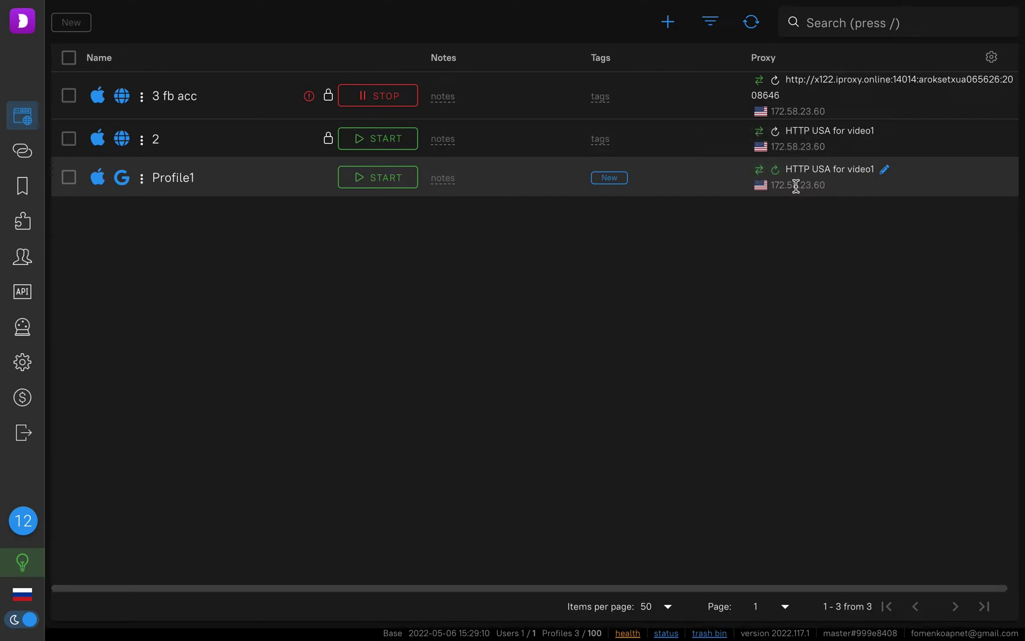
left_click(759, 169)
left_click_drag(852, 188, 770, 187)
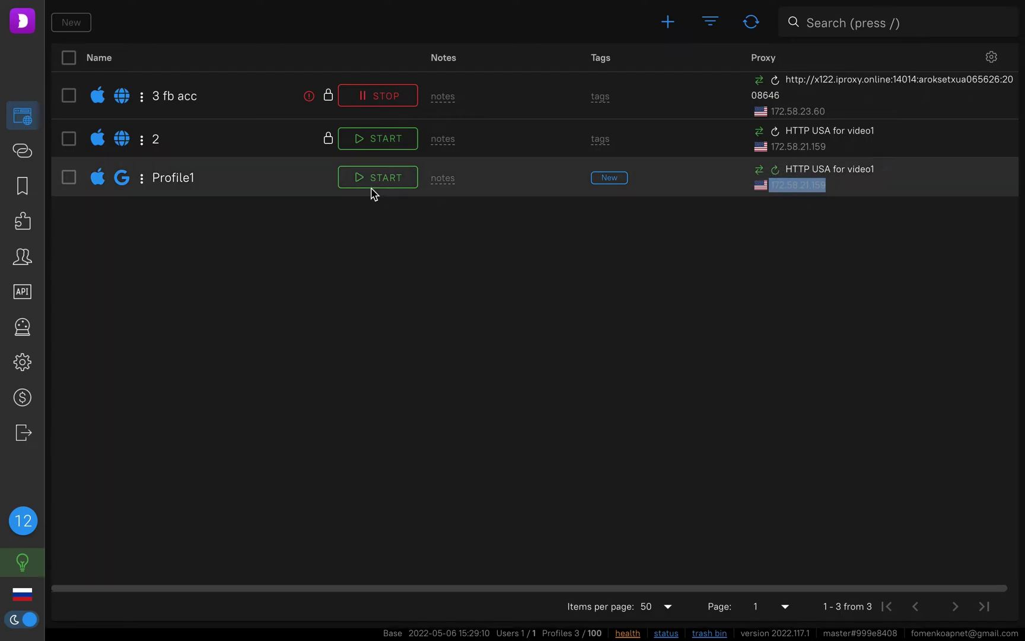
left_click(387, 178)
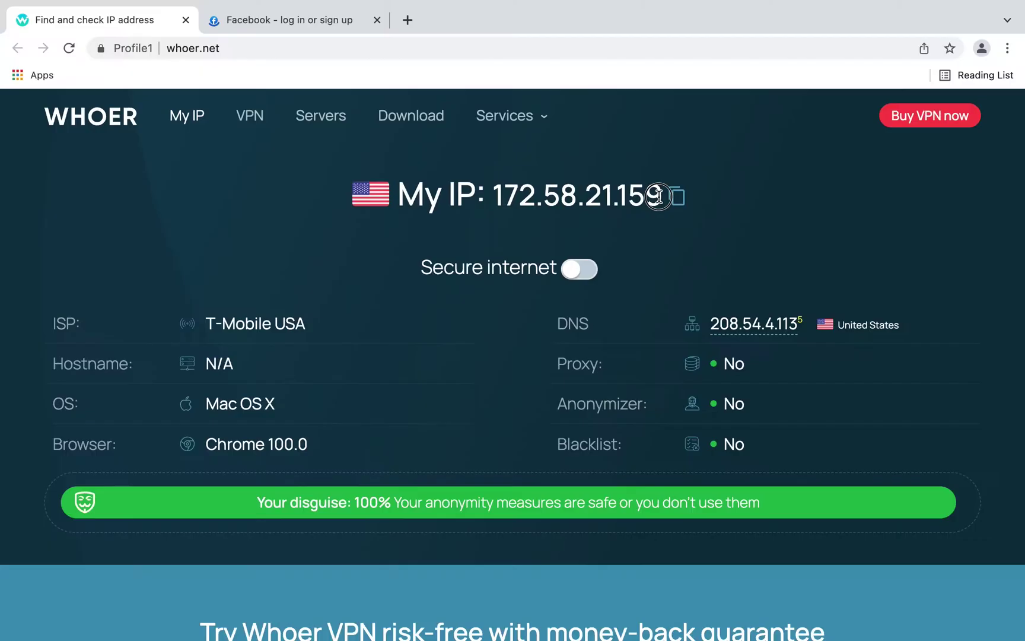
- Confirm Whoer.net reports IP 172.58.21.159 from T-Mobile USA, glancing at the Facebook tab
left_click_drag(667, 196, 503, 197)
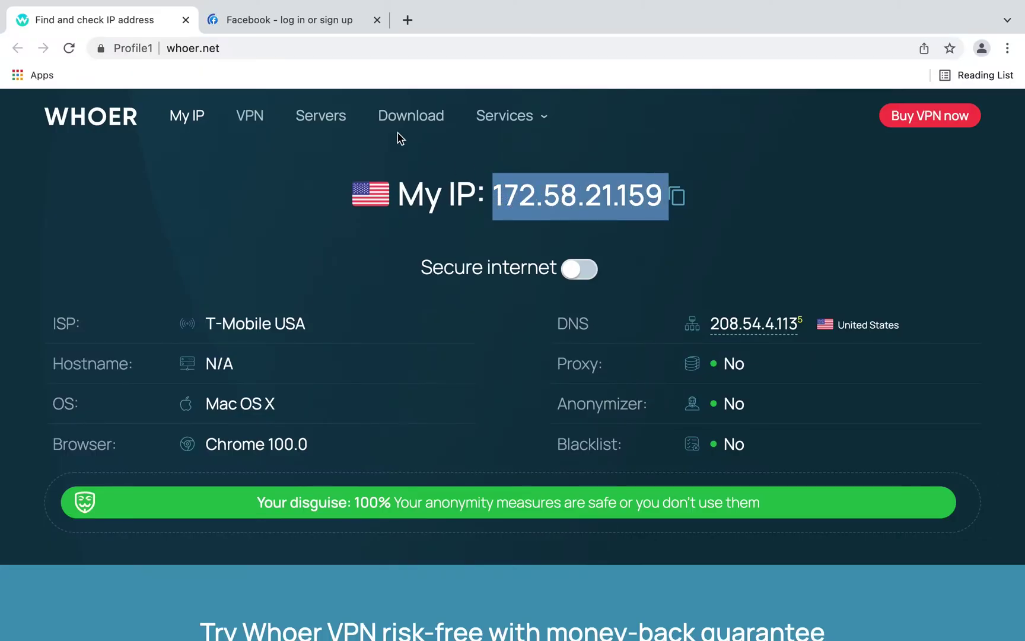
left_click(295, 21)
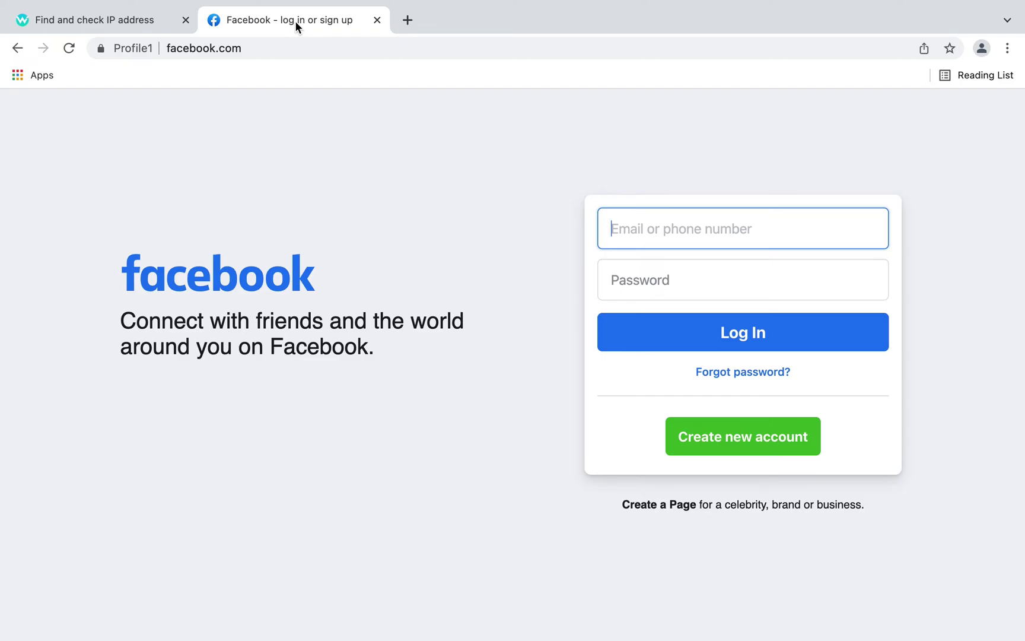
left_click(176, 28)
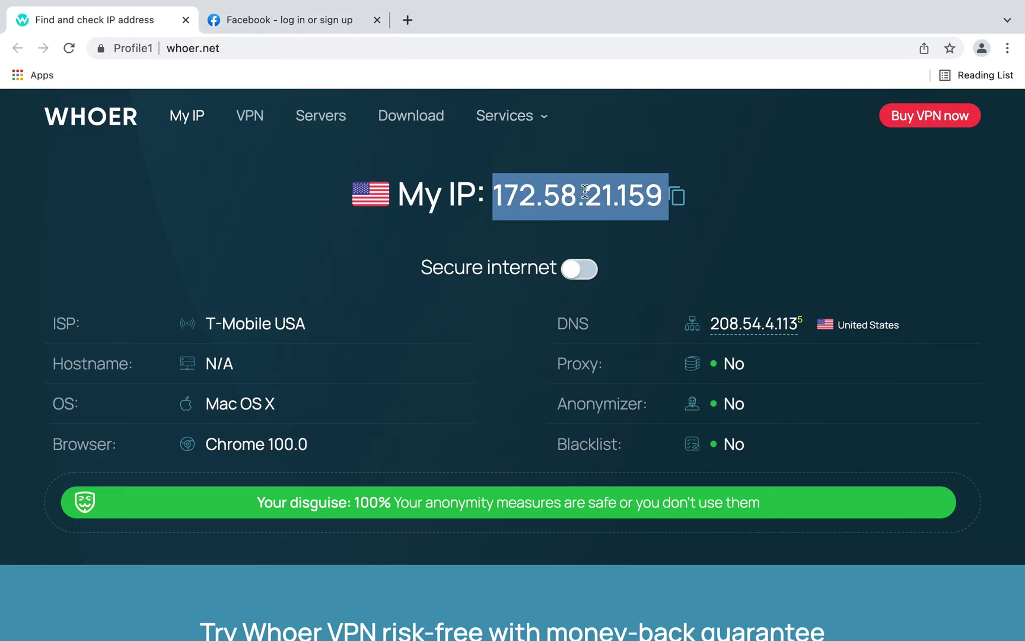
left_click_drag(644, 191, 503, 195)
scroll(274, 378, "down", 1)
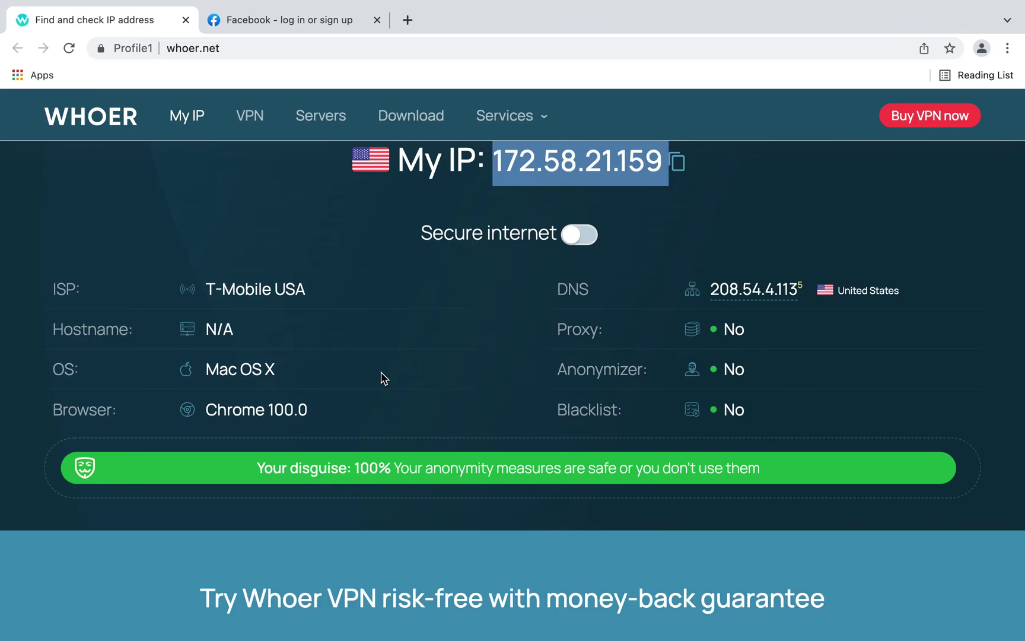
- Rotate profile 2's proxy again and refresh it to show the new IP 172.58.22.186
key("super+Tab")
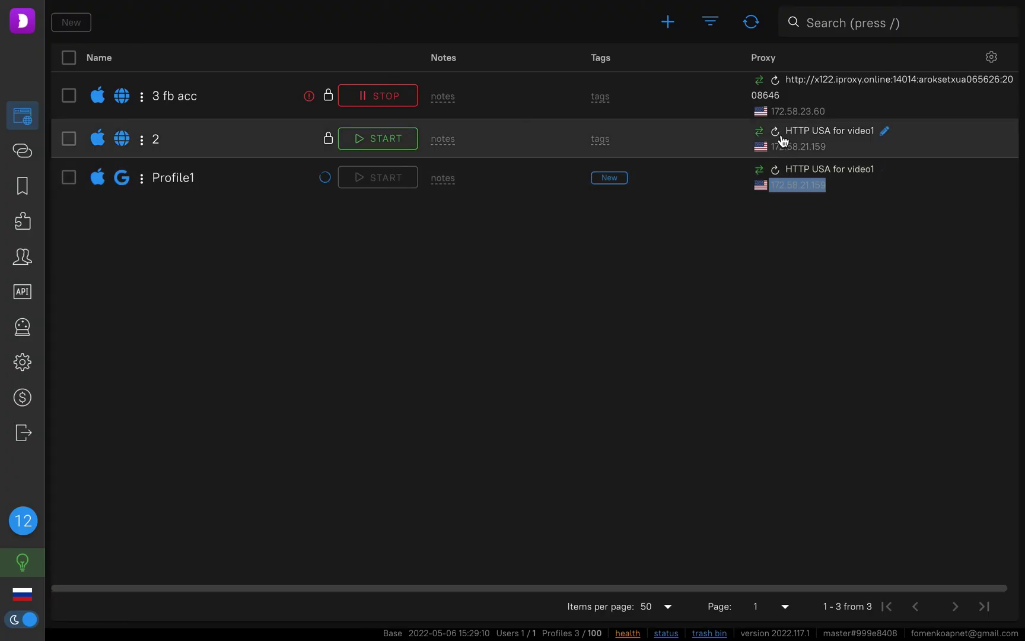
left_click(775, 131)
left_click(758, 131)
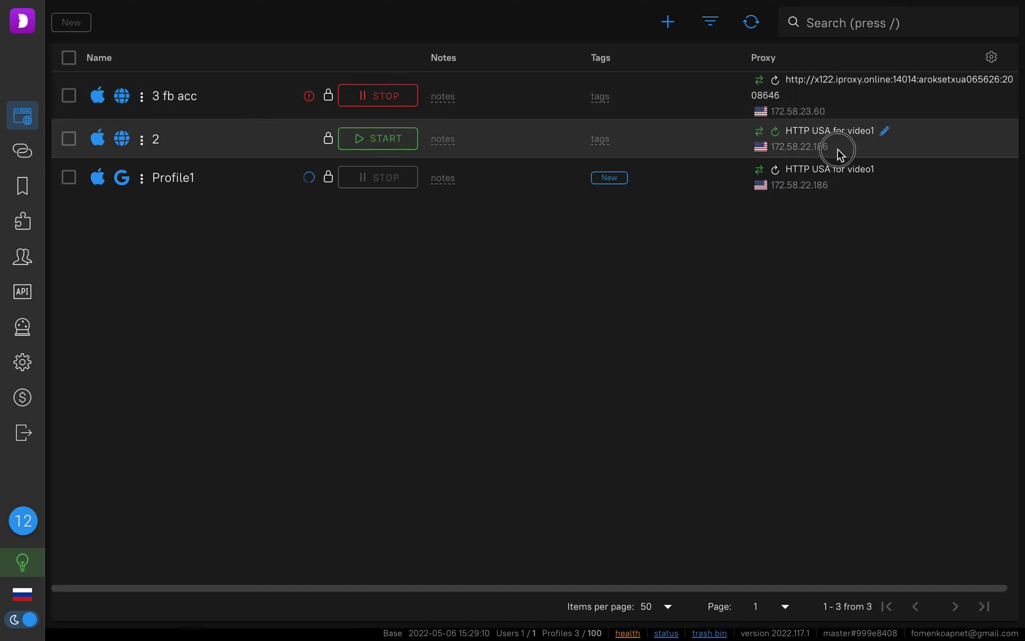
left_click_drag(840, 153, 766, 148)
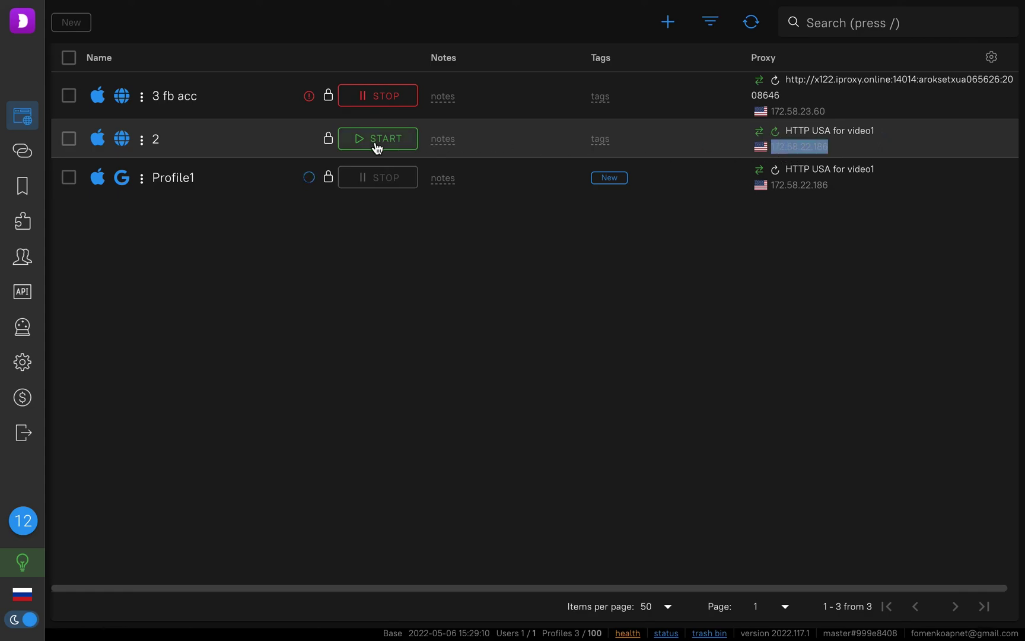